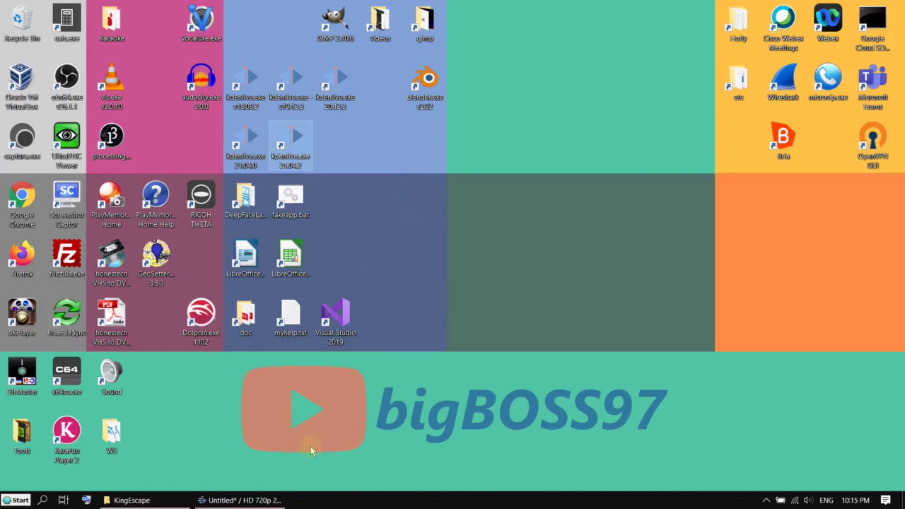
- Bring the Kdenlive 21.04.2 window to the front and dismiss the About Kdenlive dialog
left_click(263, 500)
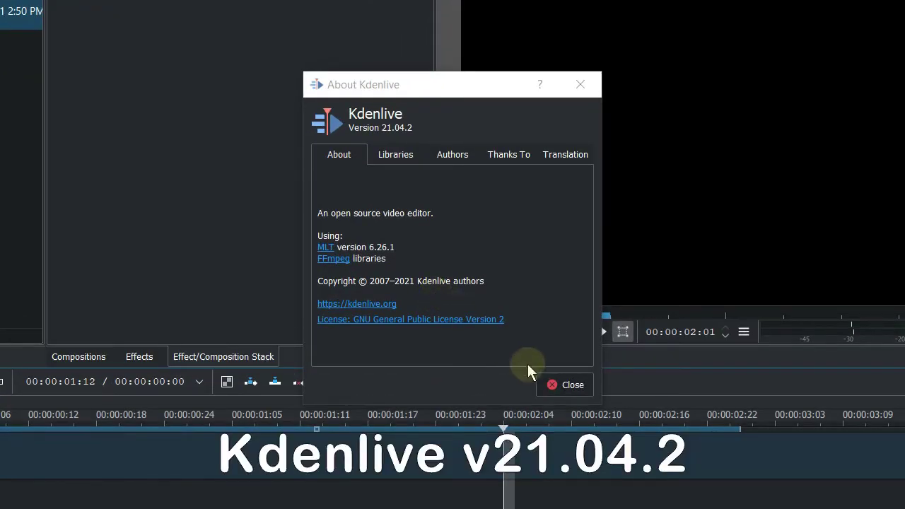
left_click(566, 385)
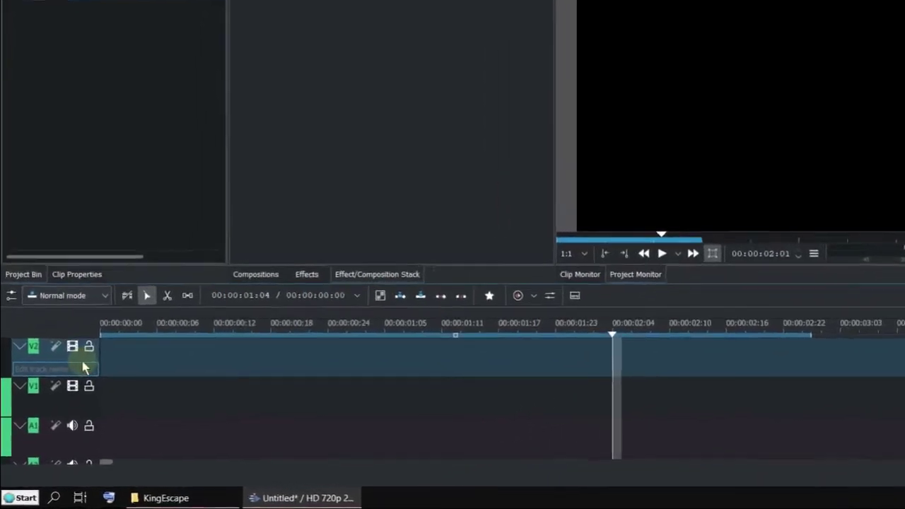
- Insert a new video track V3 above V2 and place MAH06508.MP4 on V2
right_click(66, 396)
left_click(72, 397)
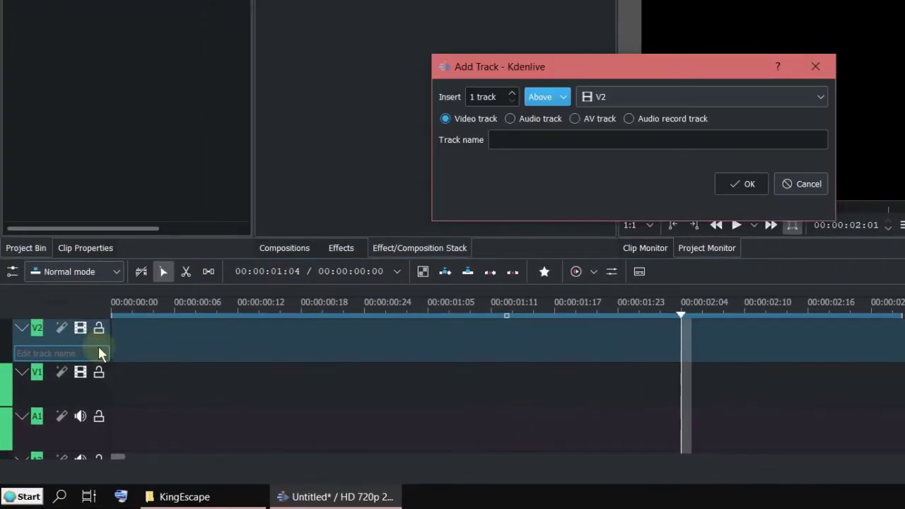
left_click(750, 182)
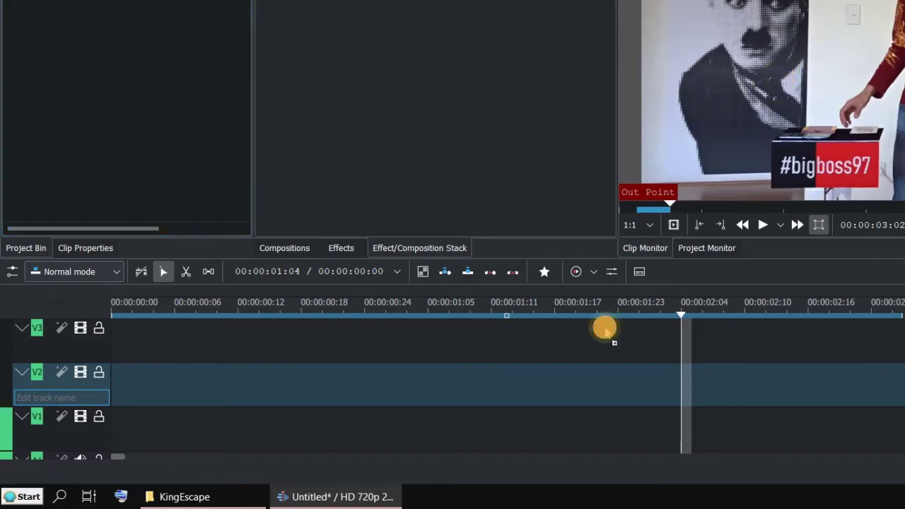
left_click_drag(695, 80, 322, 395)
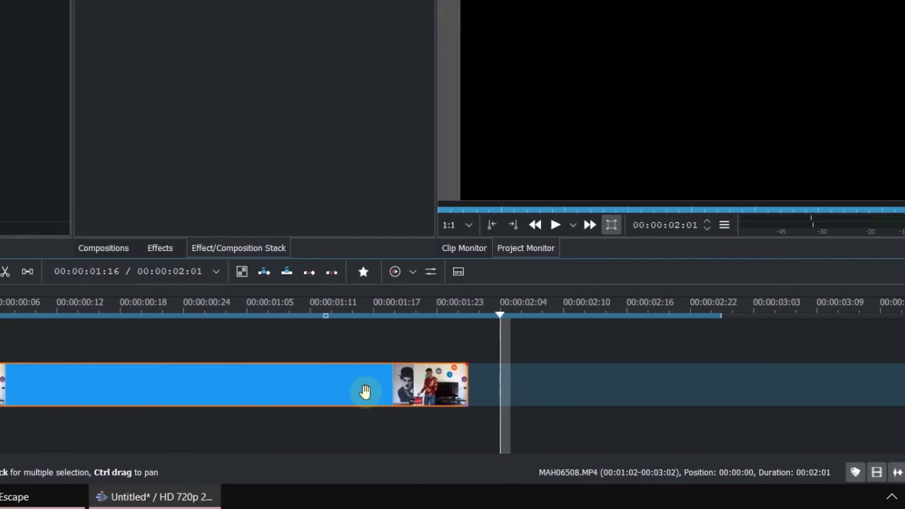
- Paste a copy of the V2 clip onto V3, starting earlier
right_click(368, 388)
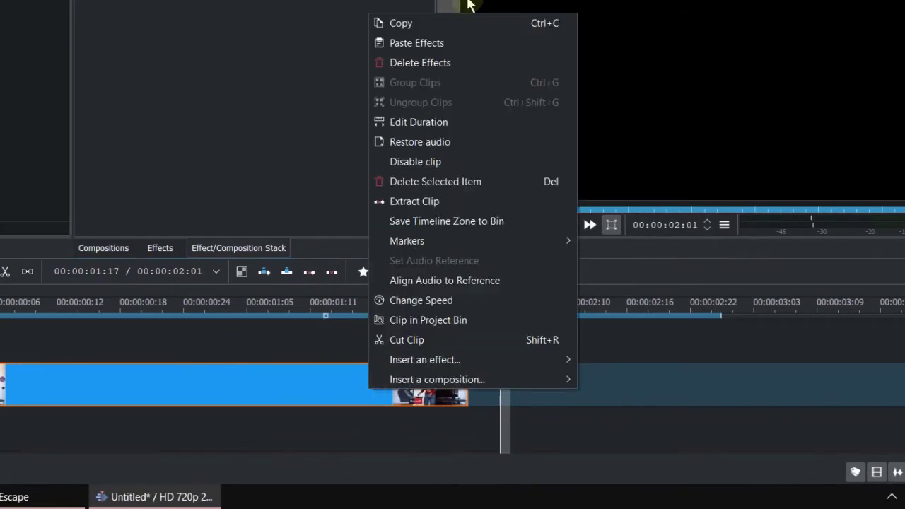
left_click(457, 21)
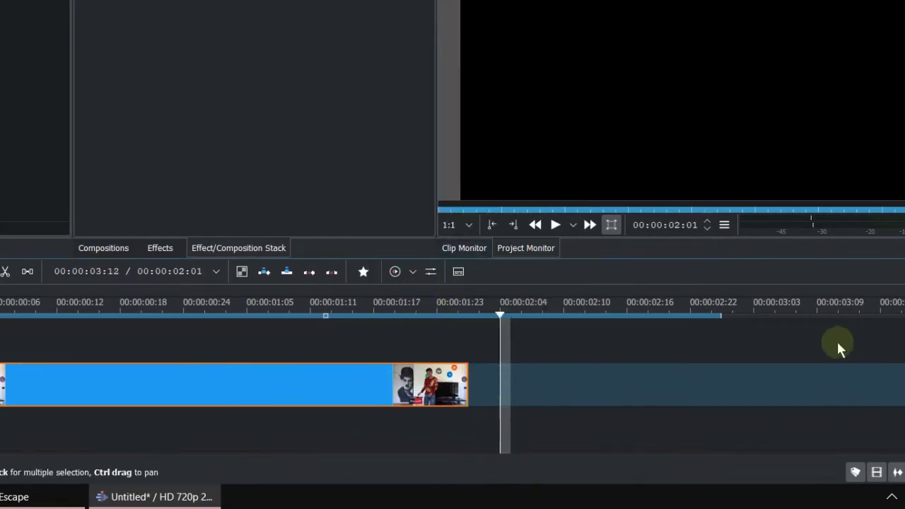
left_click(677, 357)
right_click(680, 351)
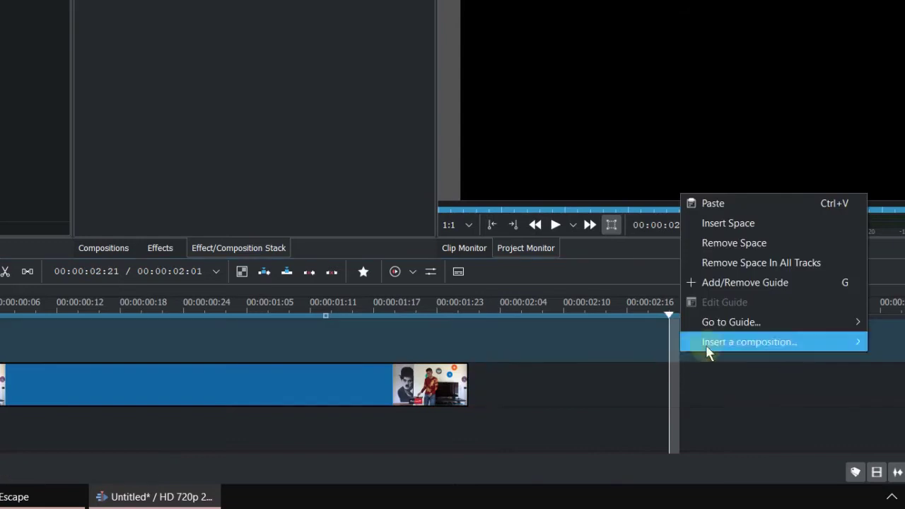
left_click(740, 204)
left_click_drag(696, 338, 447, 362)
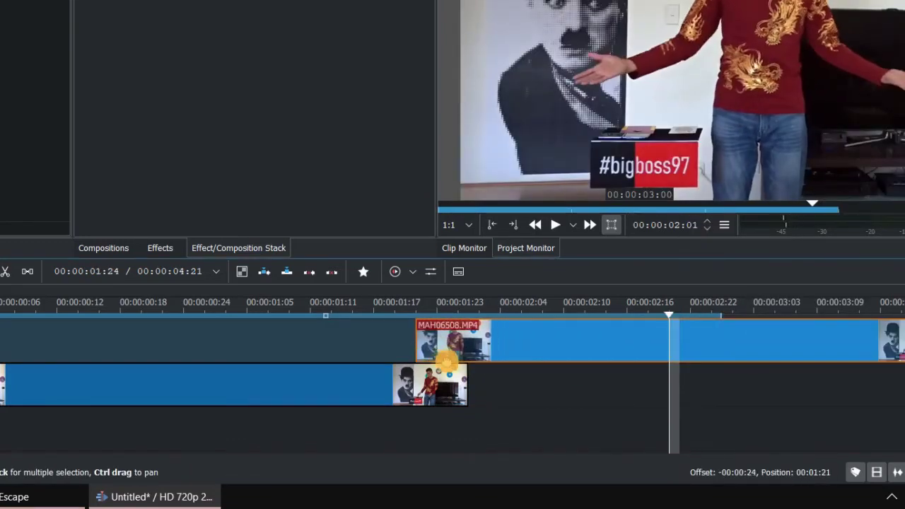
- Paste another copy onto V1, starting around 00:00:01:24
left_click(545, 433)
right_click(545, 432)
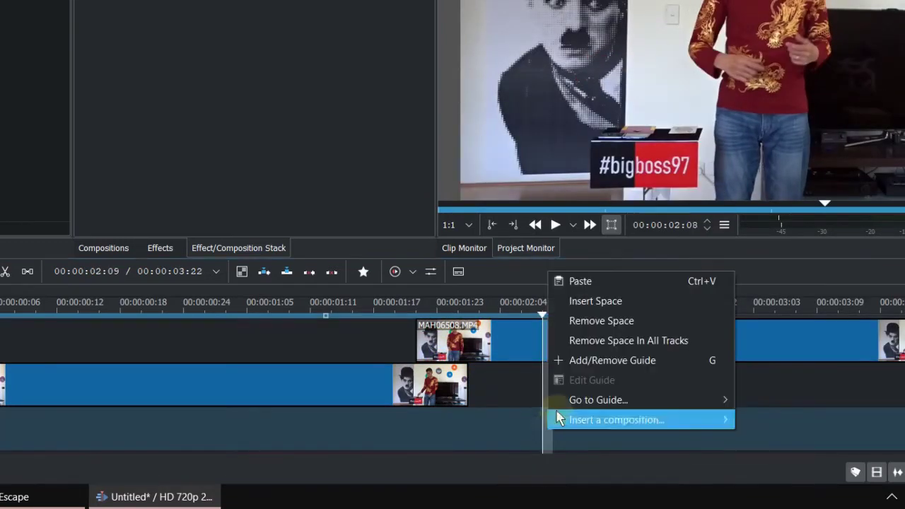
left_click(625, 281)
mouse_move(593, 427)
left_mouse_down()
mouse_move(470, 445)
mouse_move(507, 414)
left_mouse_up()
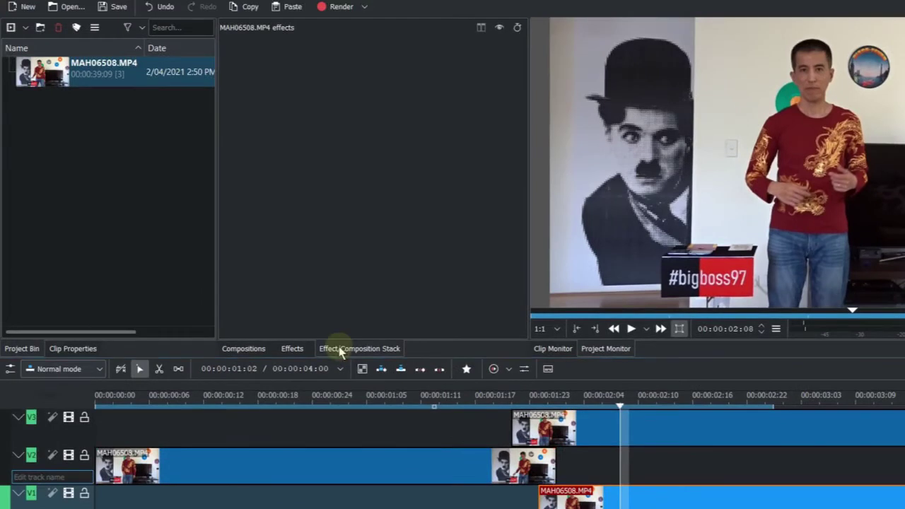
- Apply a Position and Zoom effect at 110% size to the first V2 clip
left_click(297, 349)
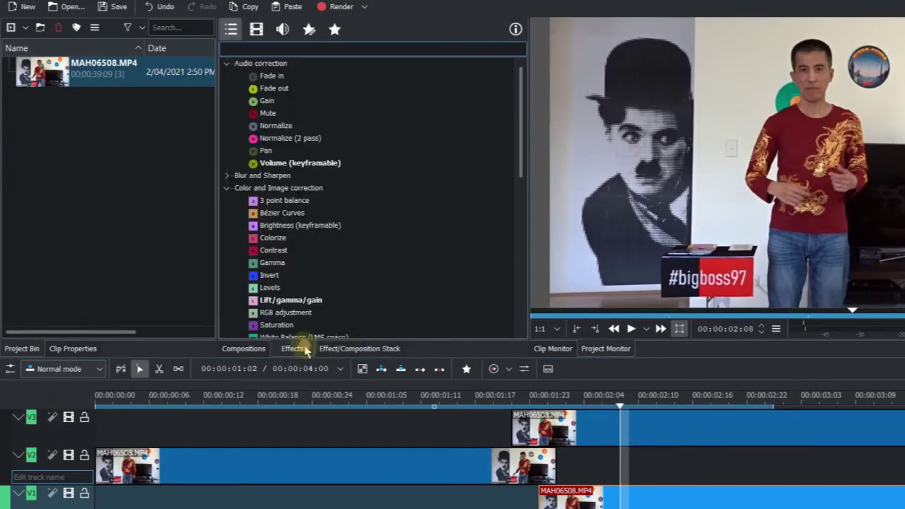
type("z")
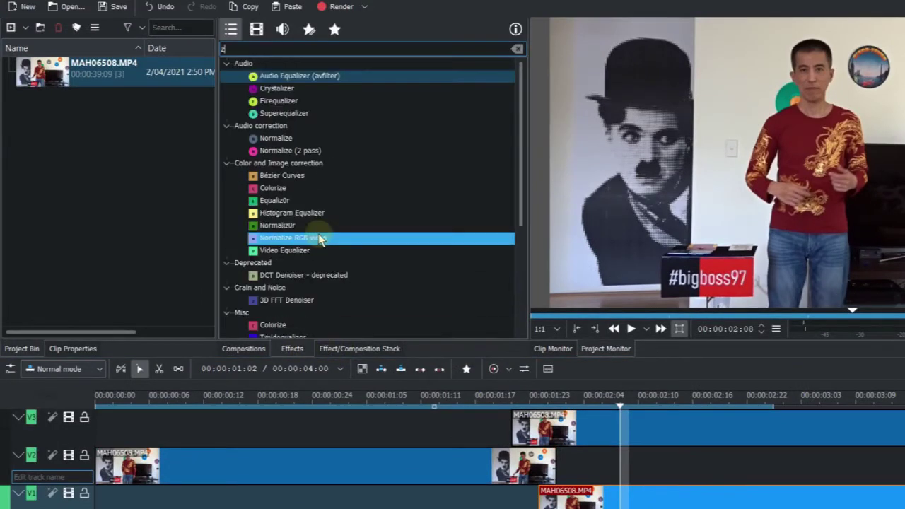
type("oo")
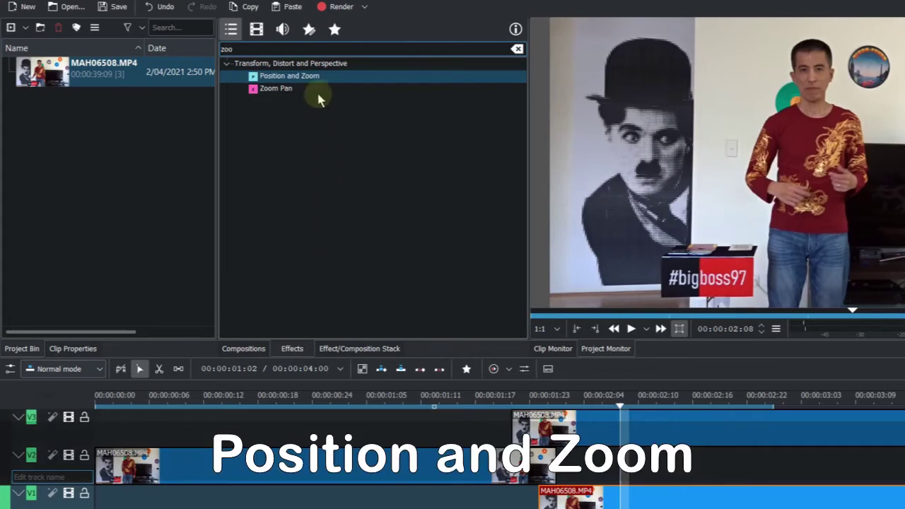
left_click_drag(318, 76, 284, 476)
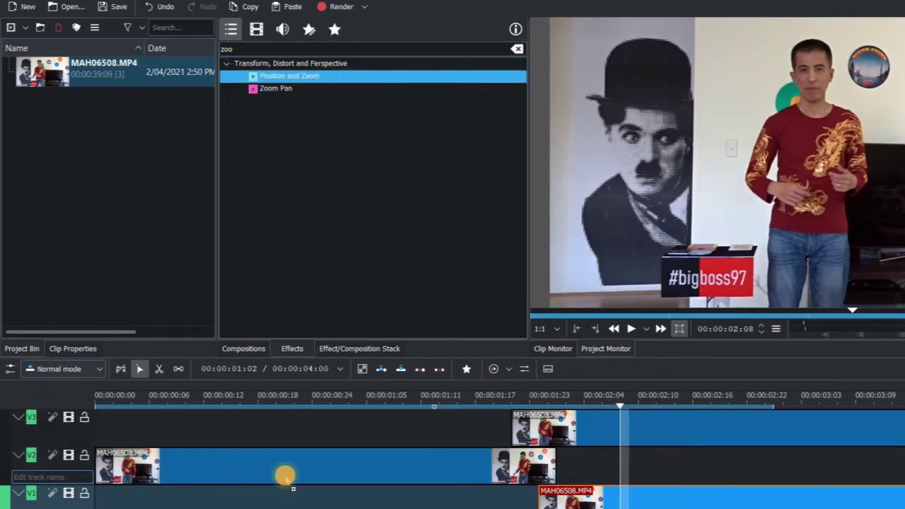
left_click(176, 470)
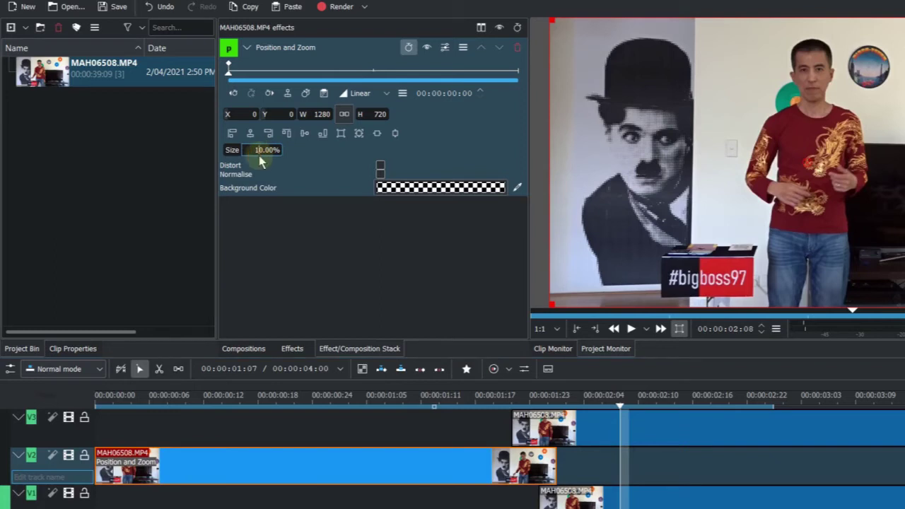
type("110")
key("Return")
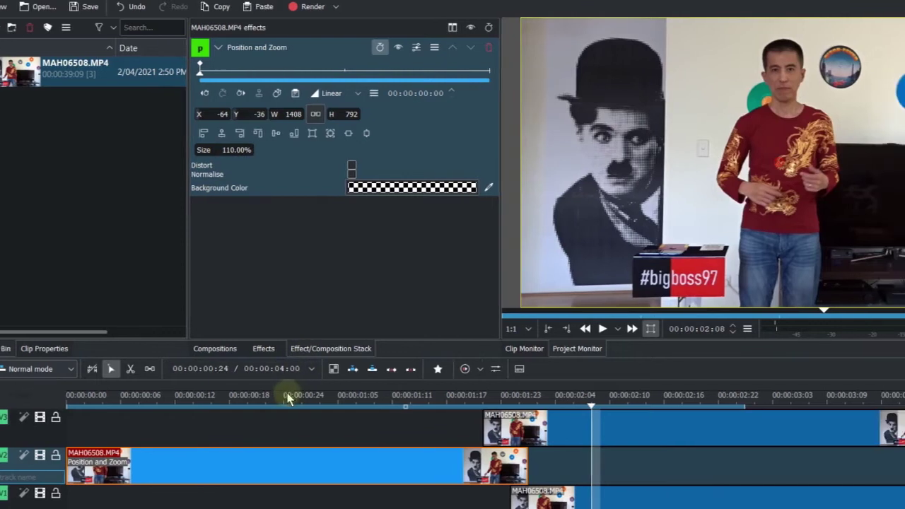
- Preview the zoom and slide the V3 clip so it ends with the V2 clip
left_click(317, 404)
mouse_move(174, 404)
left_mouse_down()
mouse_move(186, 419)
mouse_move(274, 428)
left_mouse_up()
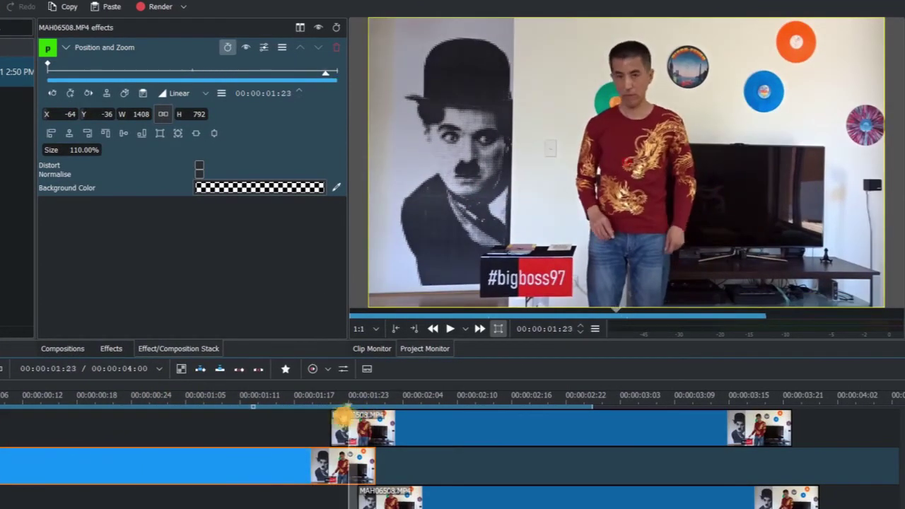
mouse_move(442, 430)
left_mouse_down()
mouse_move(43, 440)
mouse_move(36, 456)
left_mouse_up()
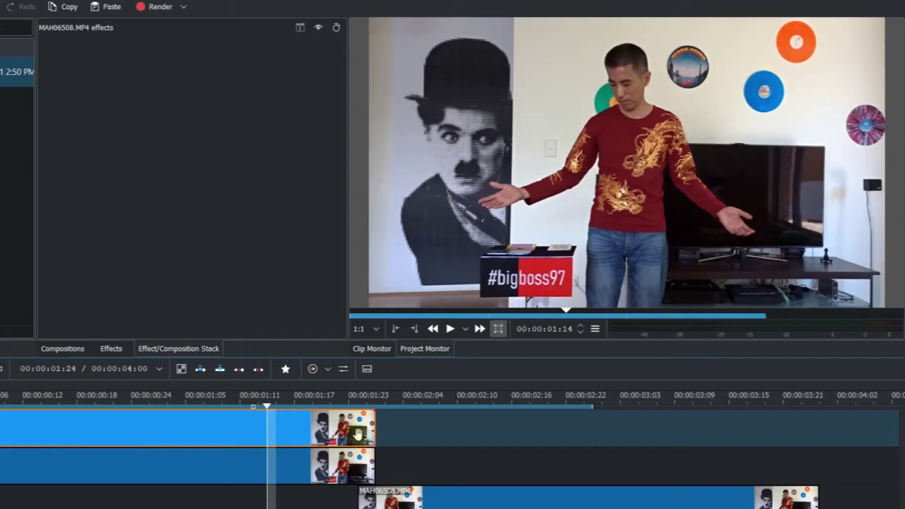
- Add a Wipe composition between V3 and V2, shift it earlier, and use radial.pgm
left_click(374, 451)
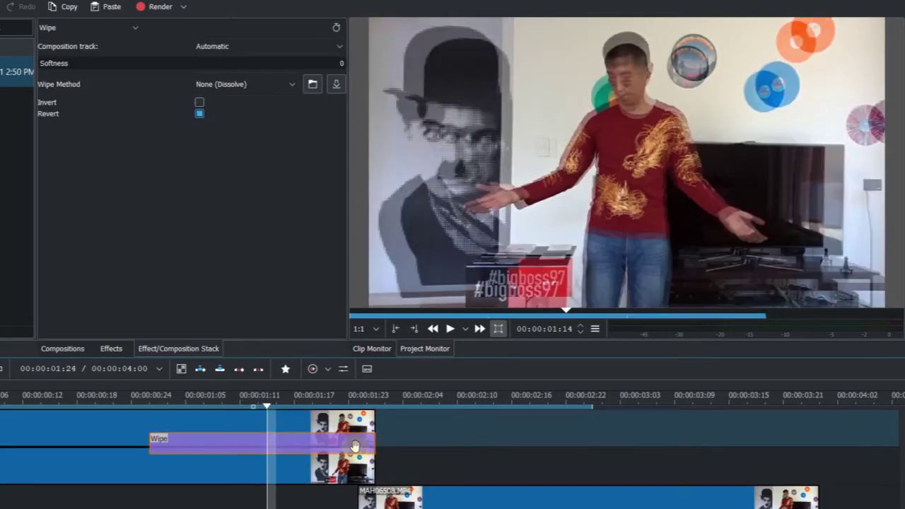
left_click_drag(355, 444, 250, 452)
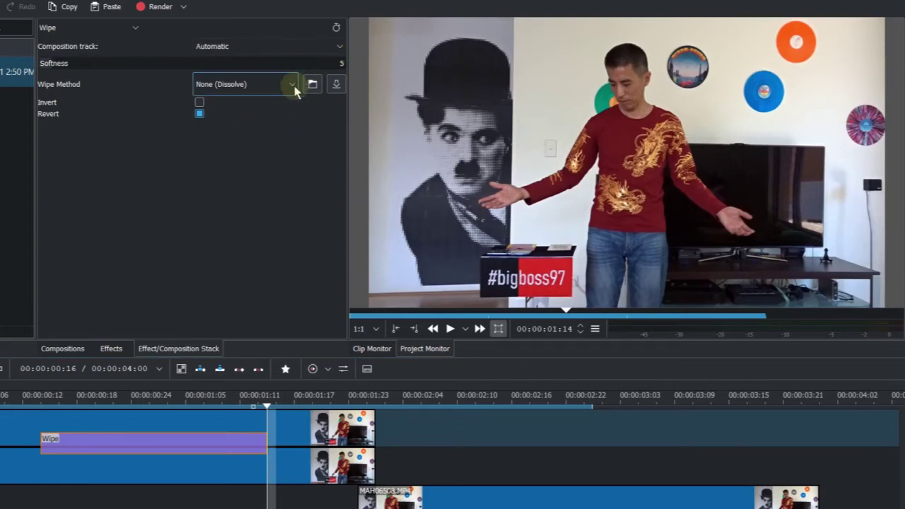
left_click(290, 85)
left_click_drag(292, 134, 296, 159)
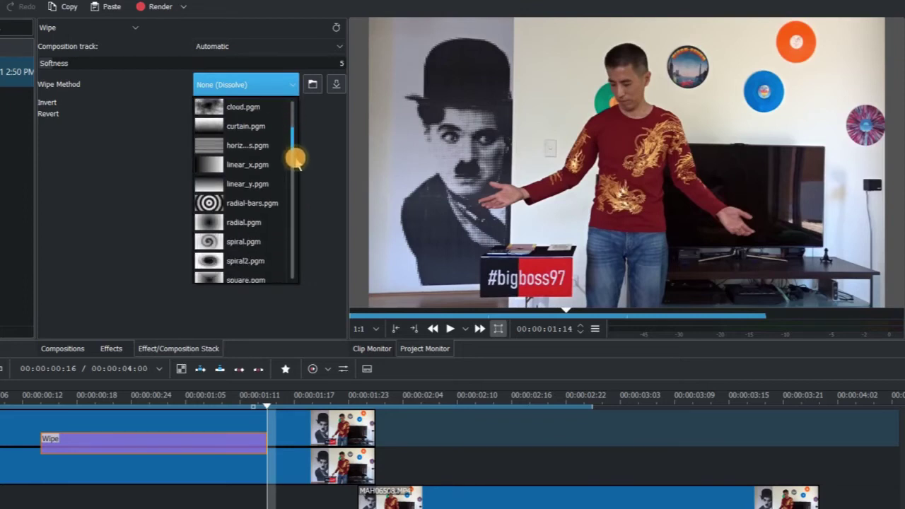
left_click(220, 223)
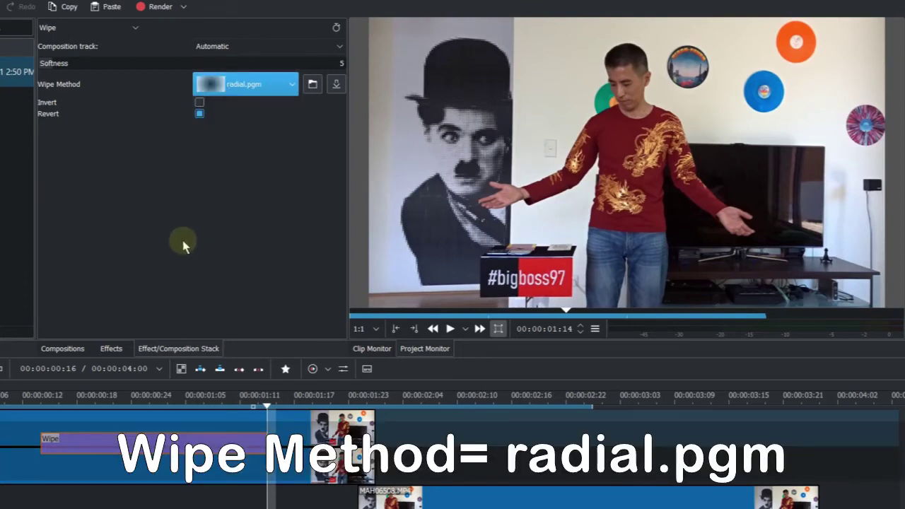
- Preview the radial wipe, enable Invert, and return to the one-second mark
left_click(34, 398)
left_click_drag(34, 399, 143, 382)
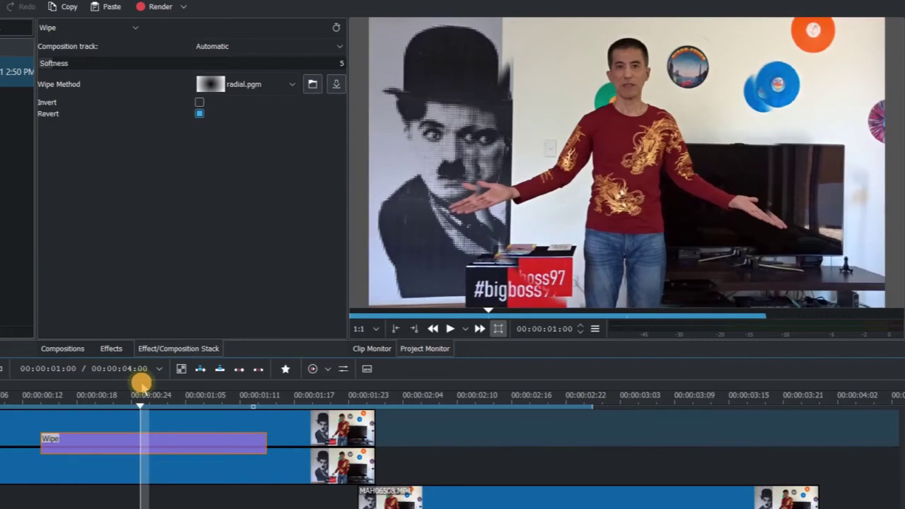
left_click_drag(141, 384, 167, 377)
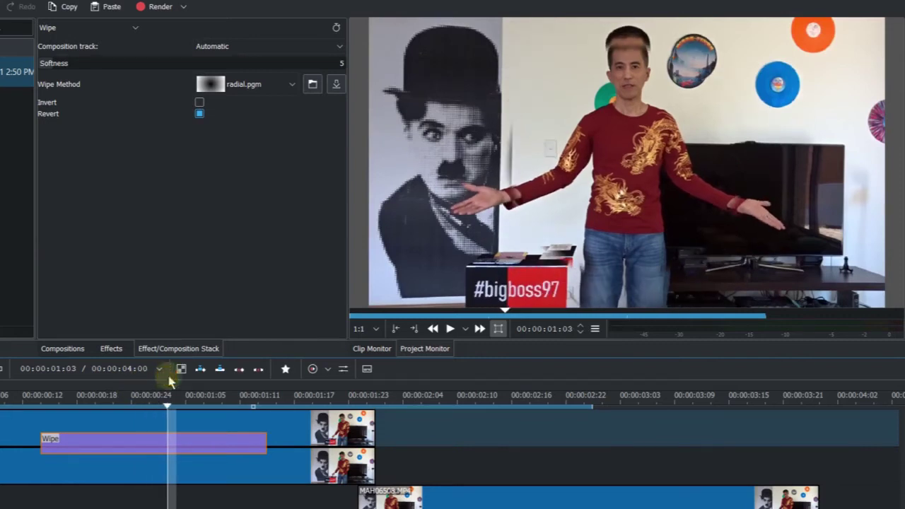
left_click(200, 103)
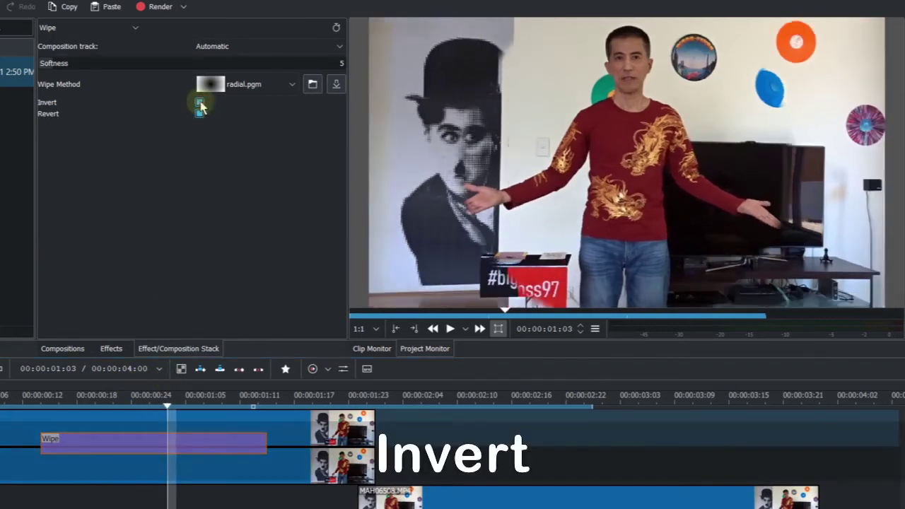
mouse_move(41, 399)
left_mouse_down()
mouse_move(162, 393)
mouse_move(4, 394)
left_mouse_up()
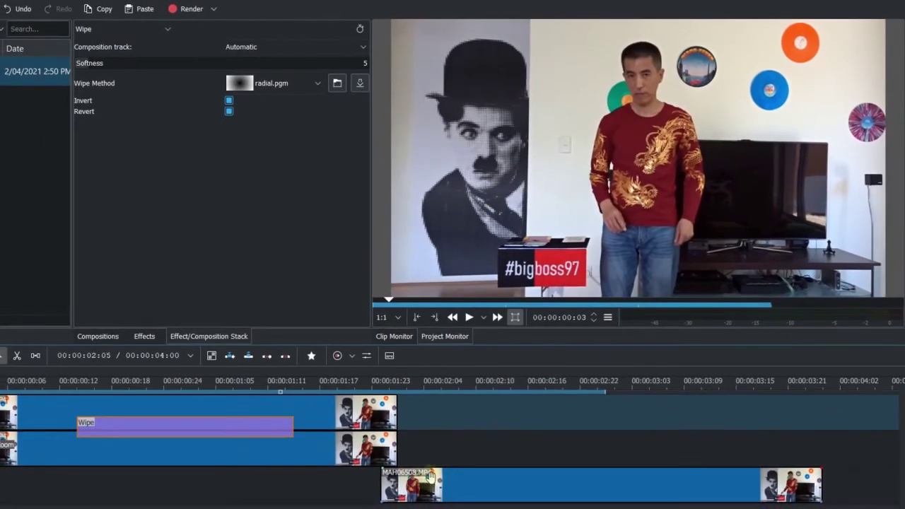
- Align the bottom clip to the start and paste a Wipe copy onto track 2, slightly later
mouse_move(437, 481)
left_mouse_down()
mouse_move(191, 499)
mouse_move(169, 488)
mouse_move(50, 486)
left_mouse_up()
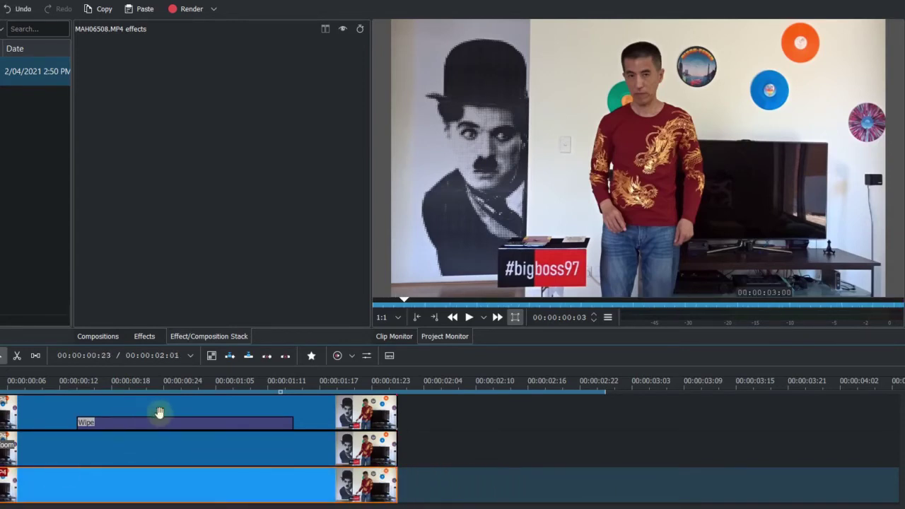
left_click(176, 427)
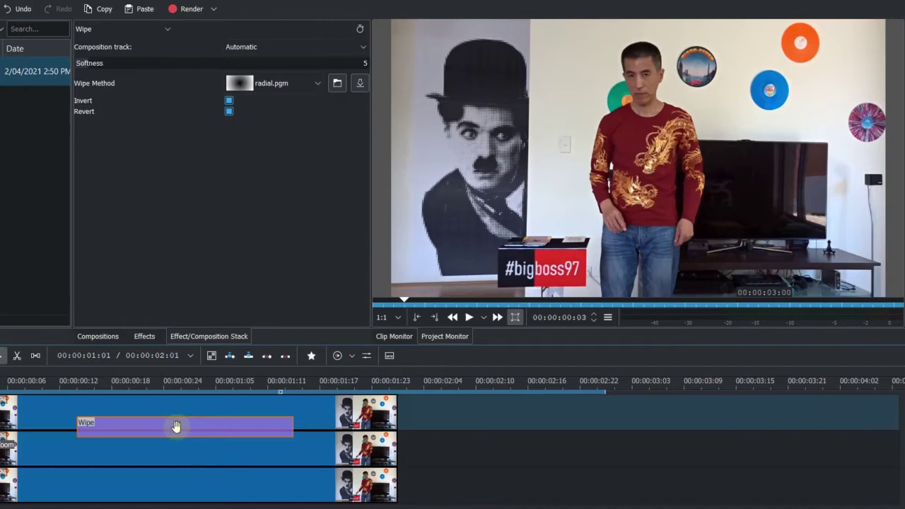
right_click(177, 427)
left_click(223, 453)
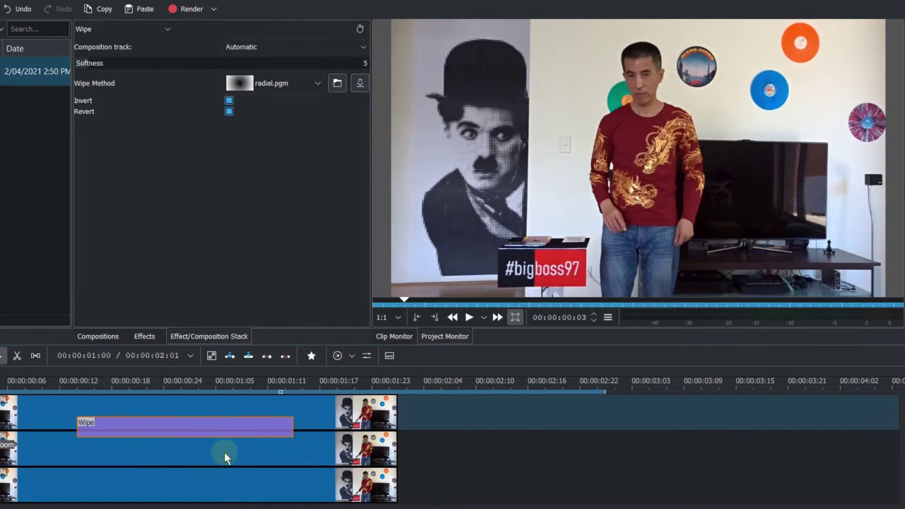
right_click(465, 454)
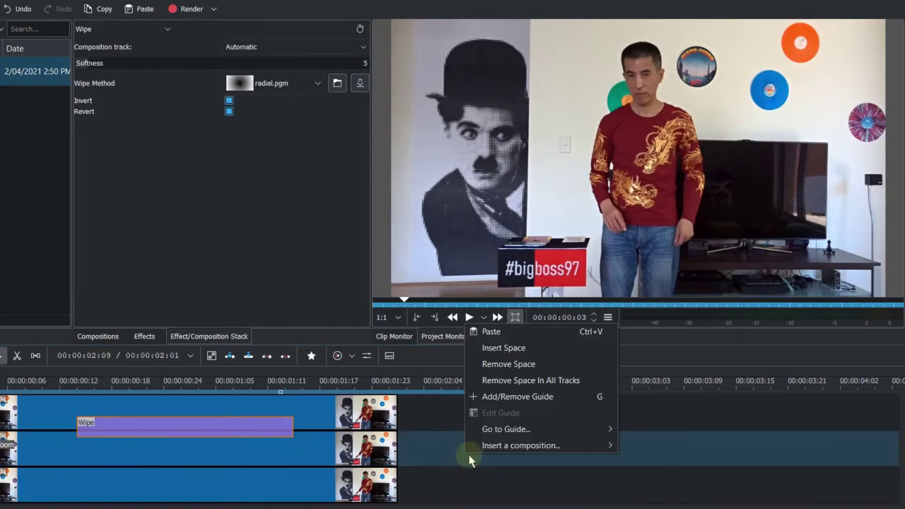
left_click(491, 331)
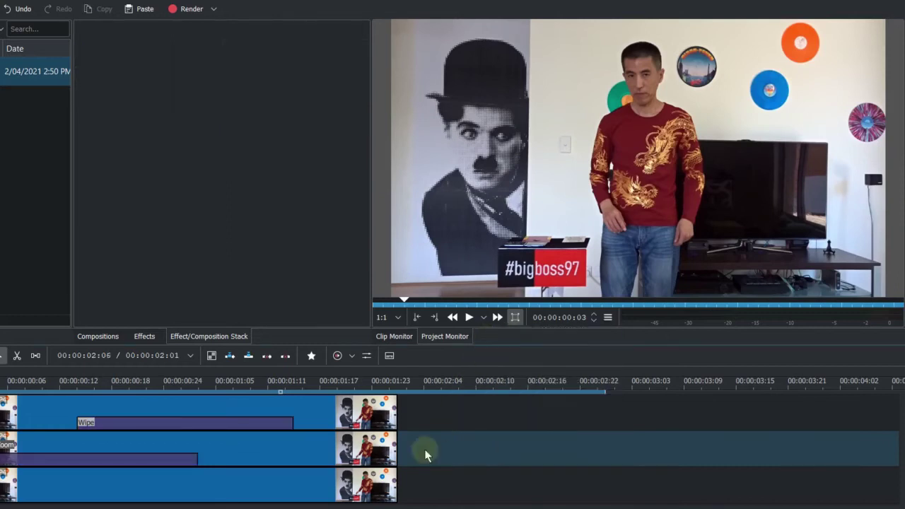
left_click_drag(144, 471, 257, 472)
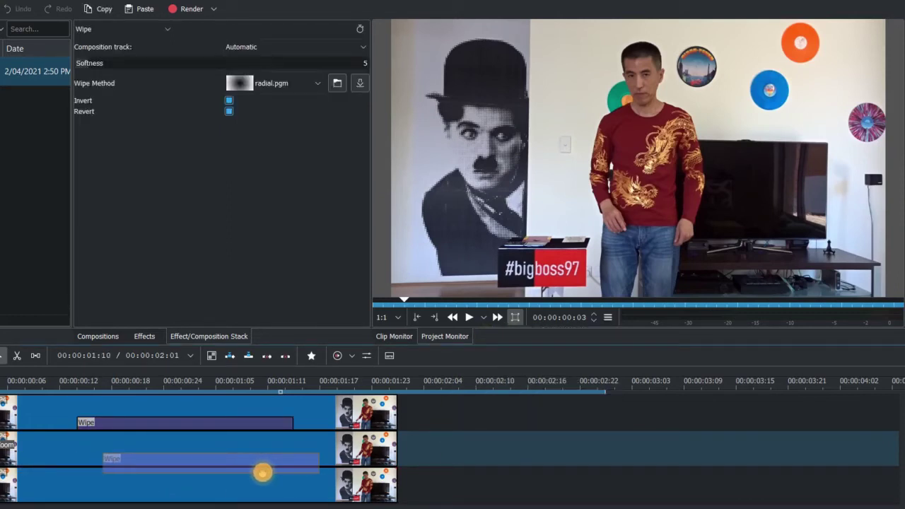
left_click_drag(262, 473, 262, 473)
- Scrub through the timeline to preview the staggered wipes
mouse_move(78, 391)
left_mouse_down()
mouse_move(171, 391)
mouse_move(132, 392)
left_mouse_up()
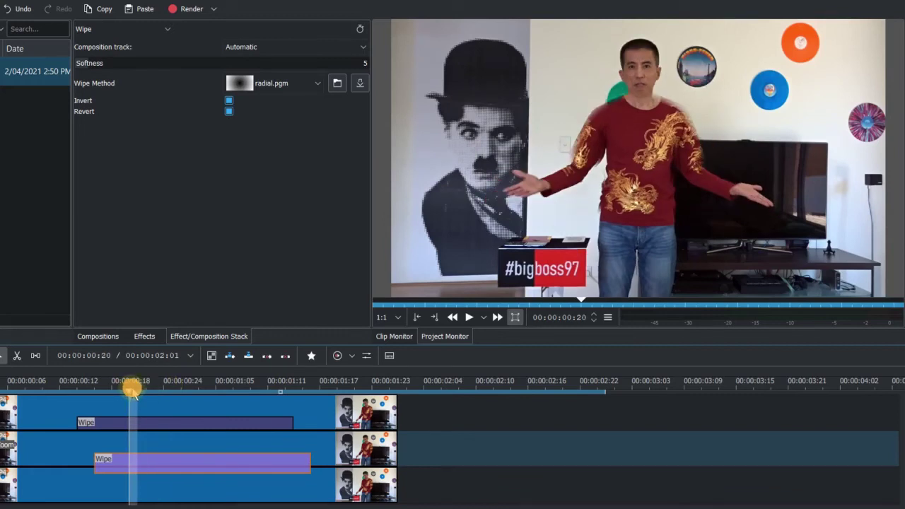
left_click_drag(139, 391, 141, 392)
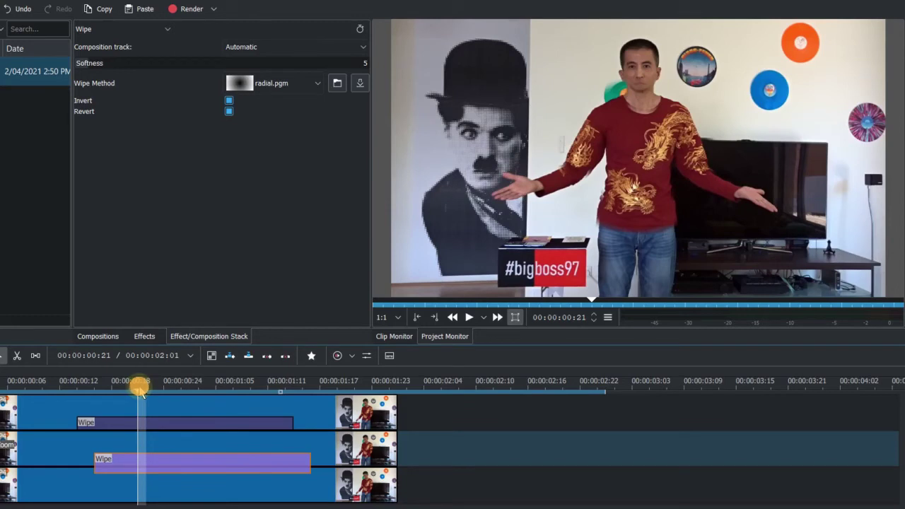
mouse_move(146, 387)
left_mouse_down()
mouse_move(210, 386)
mouse_move(186, 384)
mouse_move(50, 423)
left_mouse_up()
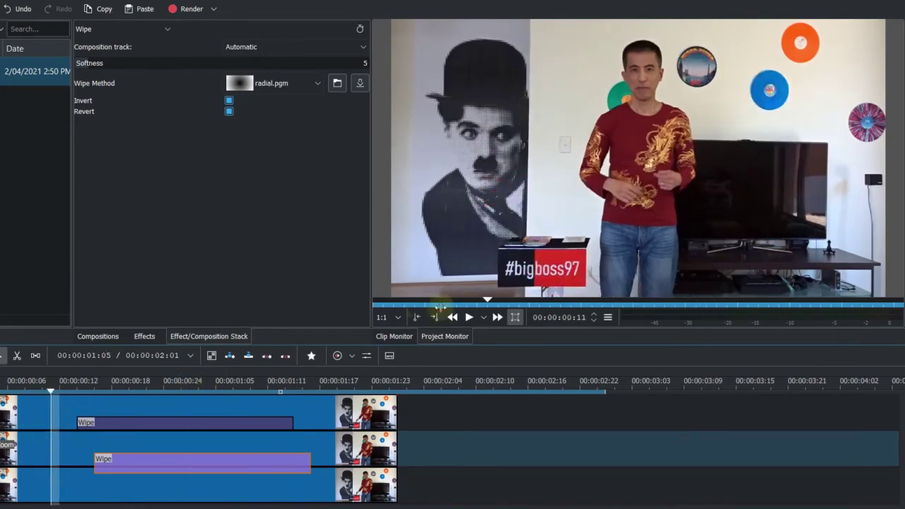
left_click(470, 318)
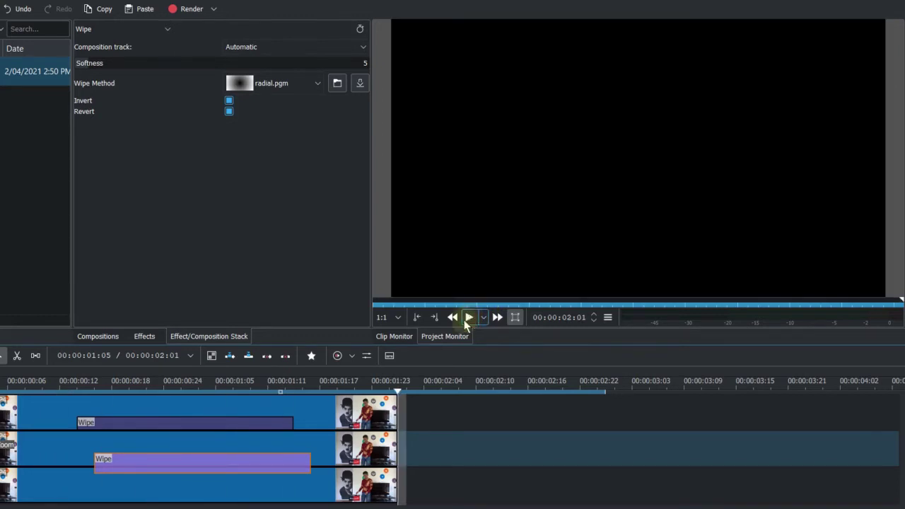
left_click(33, 385)
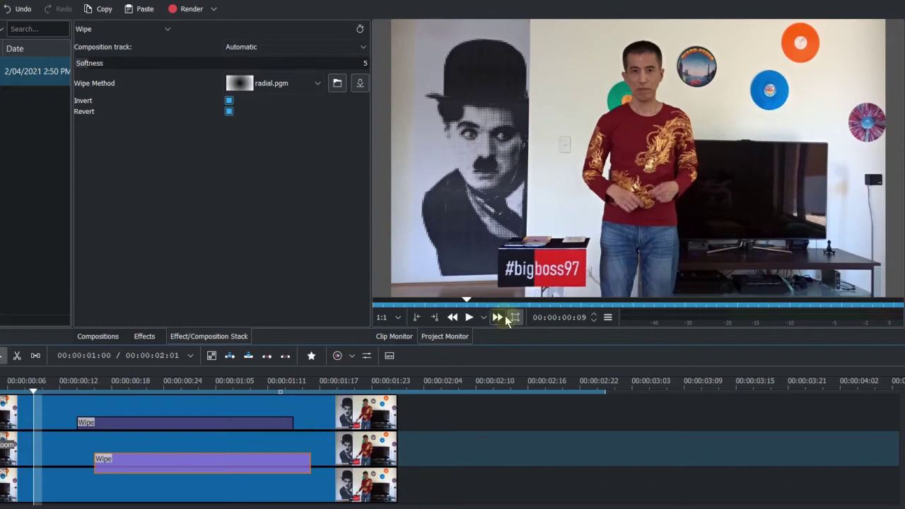
left_click(471, 319)
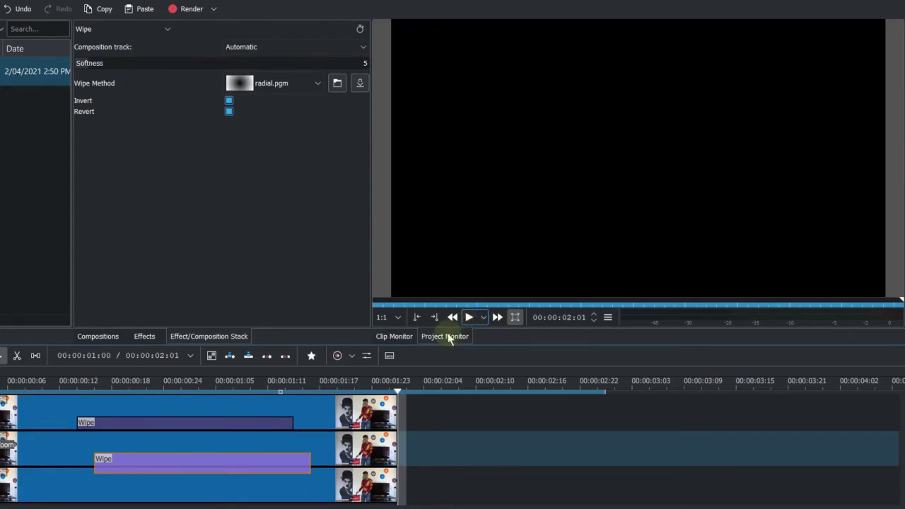
- Apply Wave - deprecated (amplitude 10, speed 5, horizontal) to the middle-track clip
left_click(217, 449)
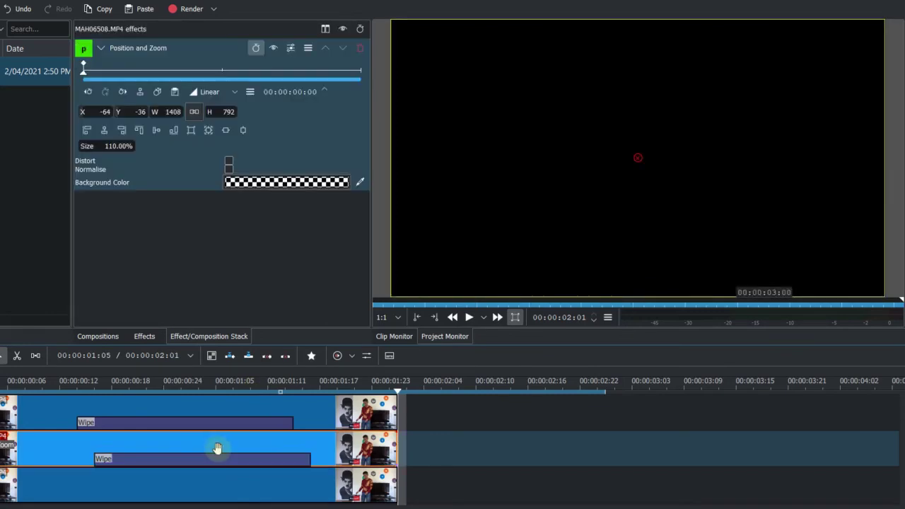
left_click(146, 338)
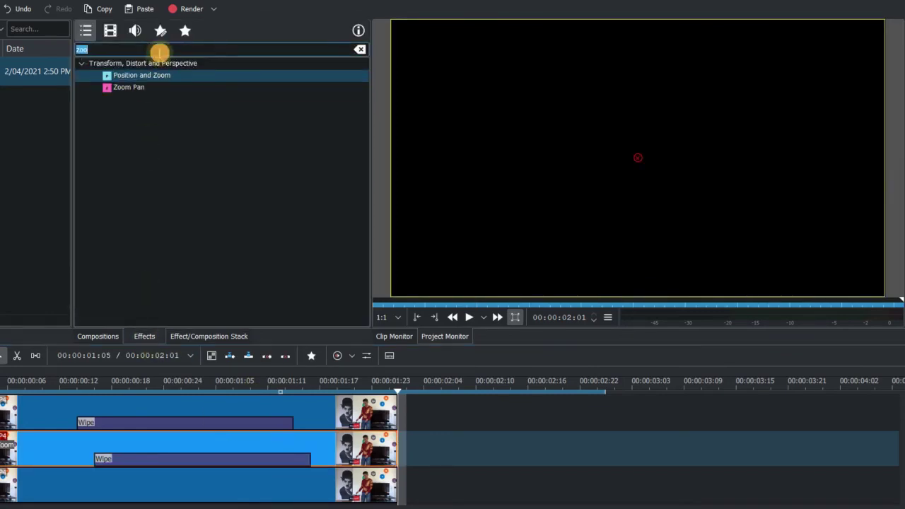
type("wav")
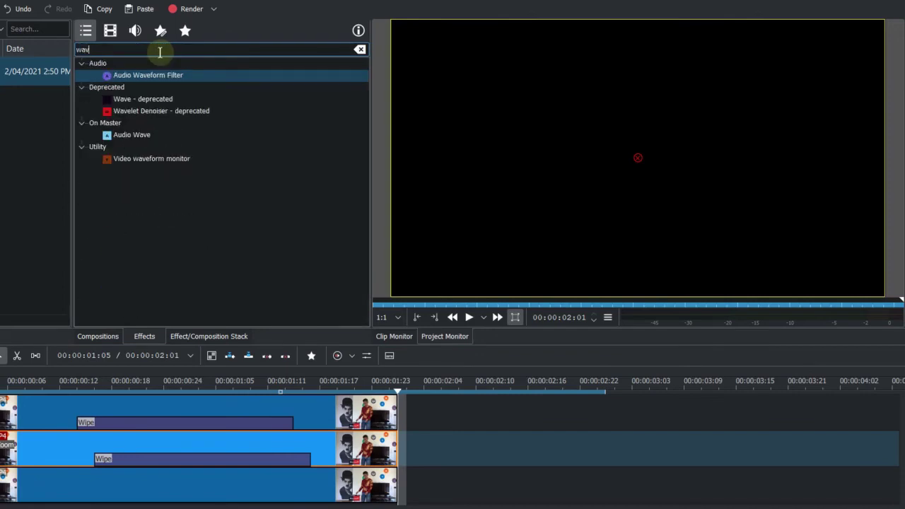
type("e")
left_click(193, 99)
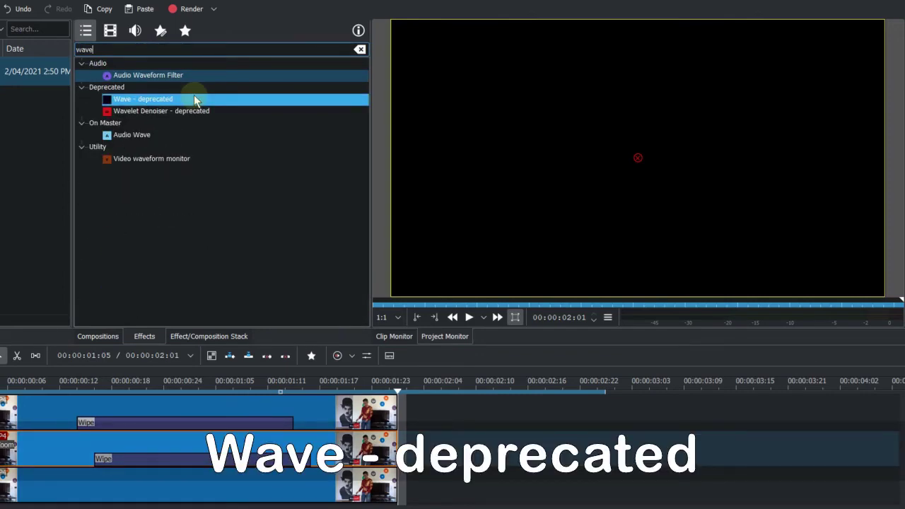
mouse_move(193, 97)
left_mouse_down()
mouse_move(184, 450)
mouse_move(193, 440)
left_mouse_up()
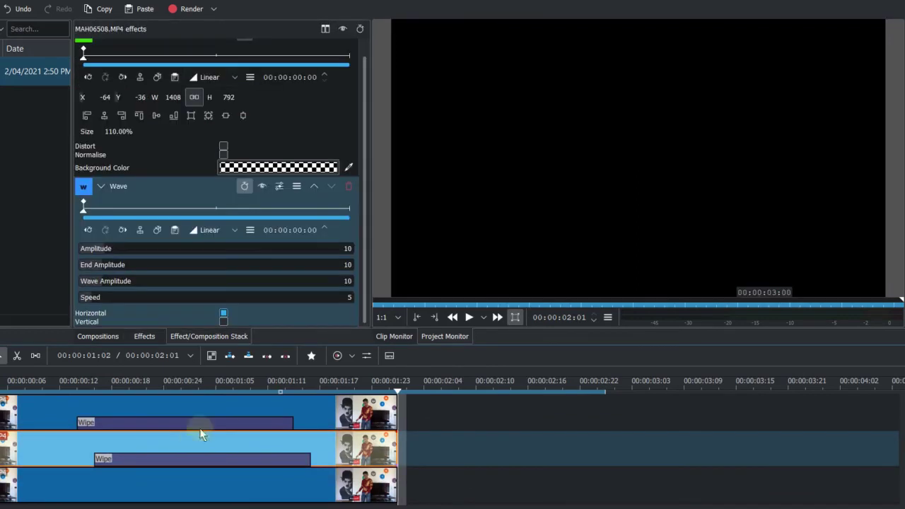
- Play the project to preview the ripple, then return to frame 01:19
mouse_move(237, 406)
left_mouse_down()
mouse_move(65, 428)
mouse_move(179, 411)
mouse_move(66, 439)
mouse_move(95, 432)
mouse_move(34, 433)
left_mouse_up()
left_click(469, 317)
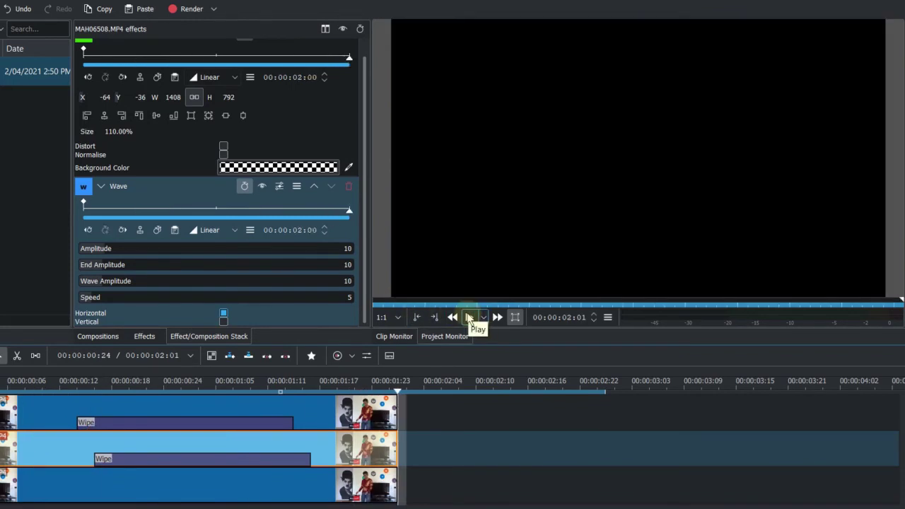
left_click_drag(377, 384, 341, 398)
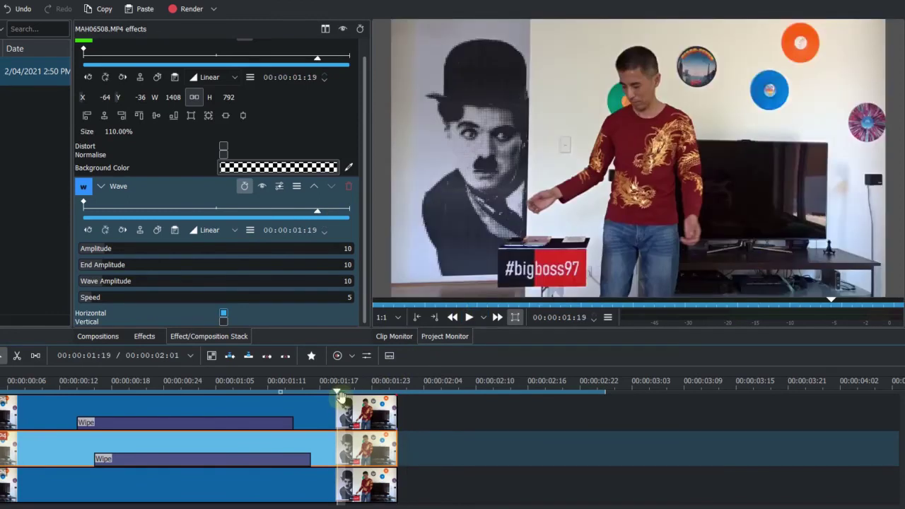